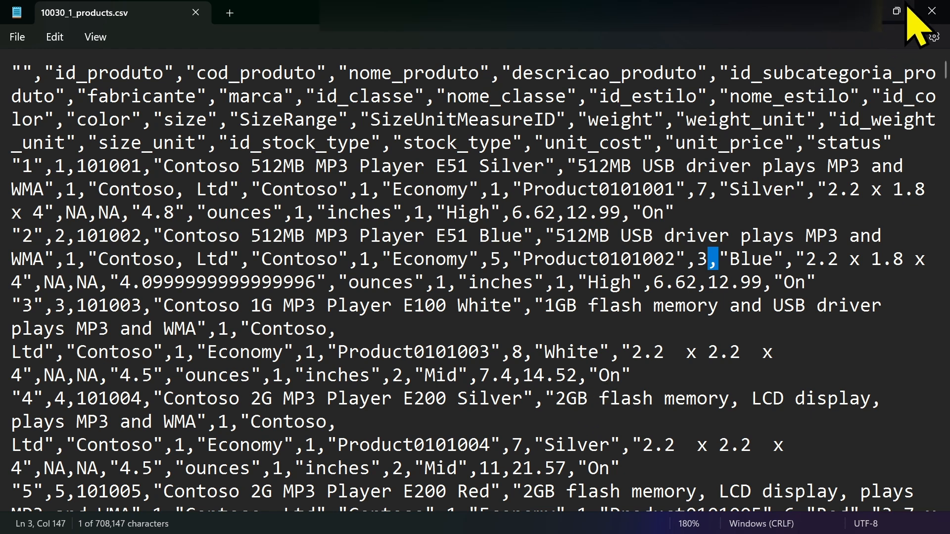
Close Notepad and select 10030_1_products via Data > Get Data > From Text/CSV
left_click(931, 19)
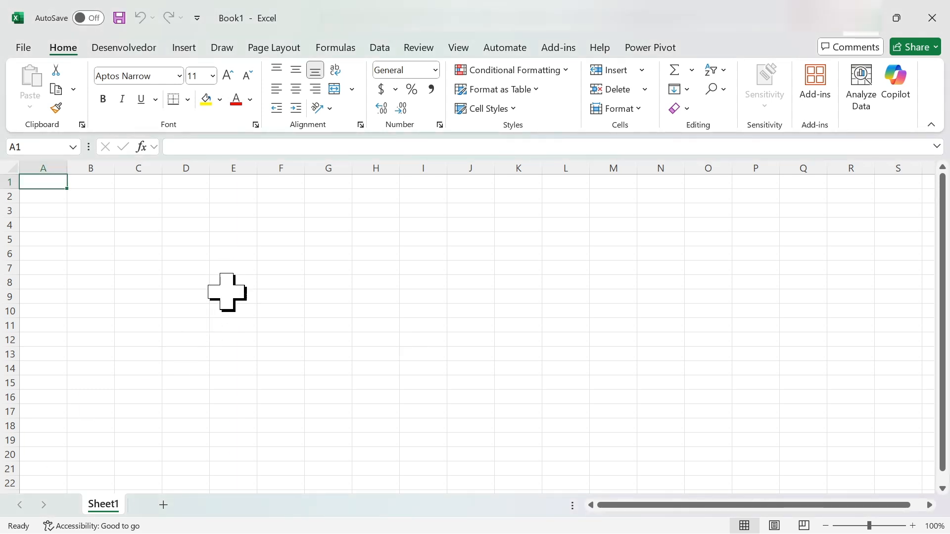
left_click(380, 47)
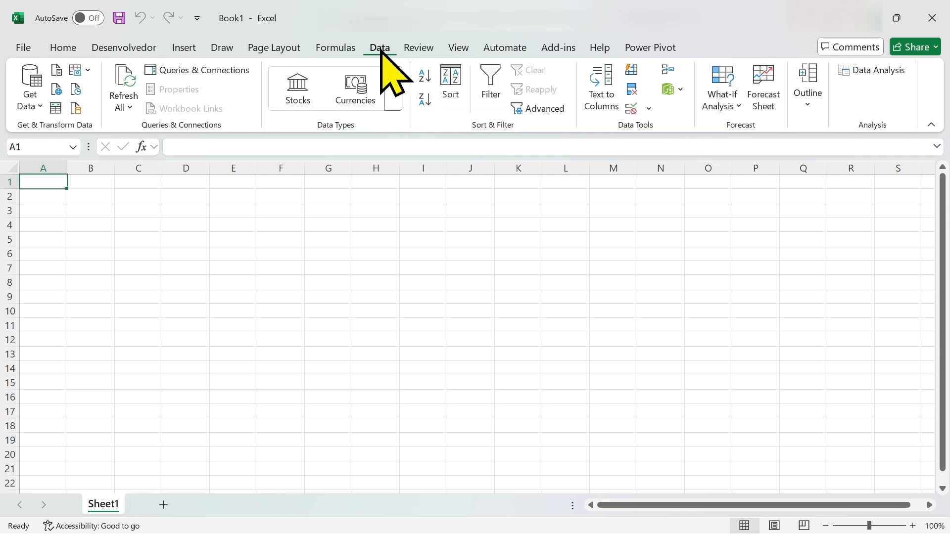
left_click(32, 105)
mouse_move(45, 141)
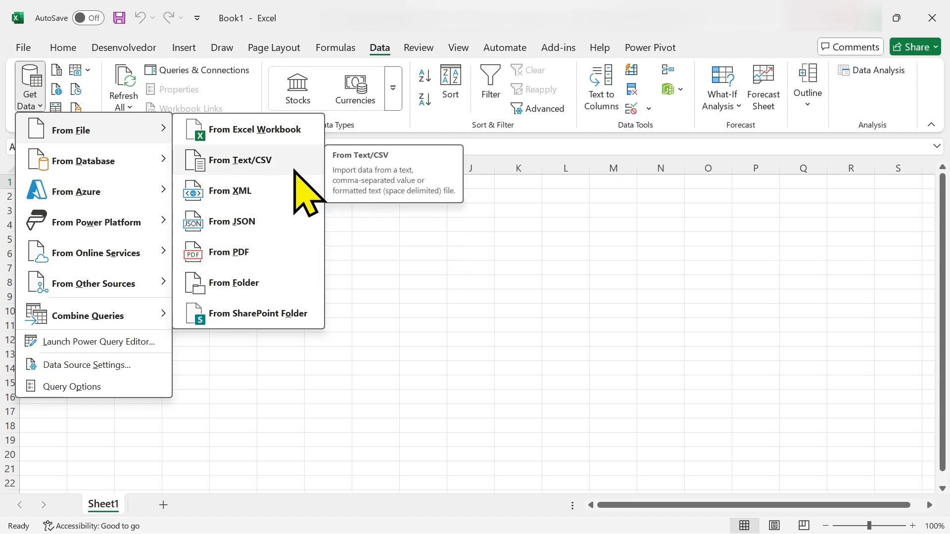
left_click(252, 162)
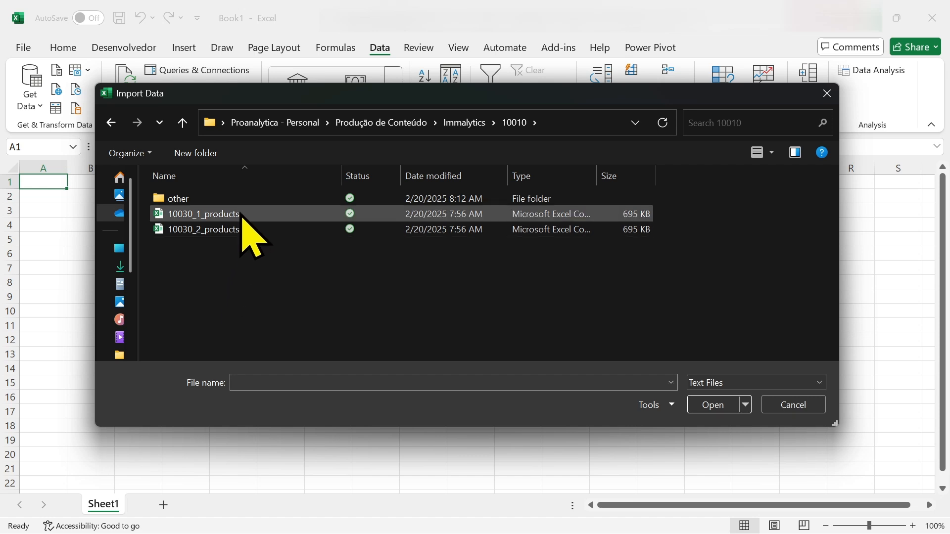
left_click(257, 217)
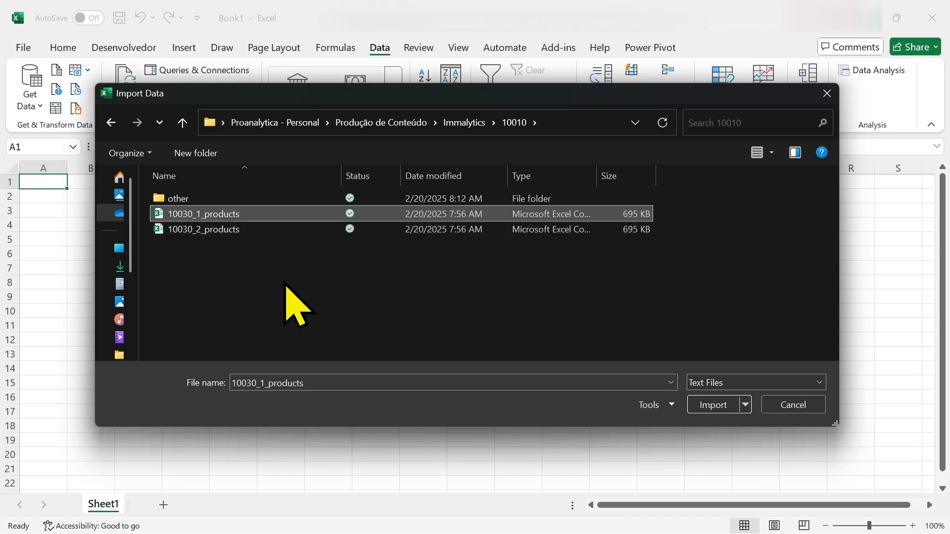
Import 10030_1_products.csv, keep Comma as the delimiter, and glance at the Load options
left_click(713, 405)
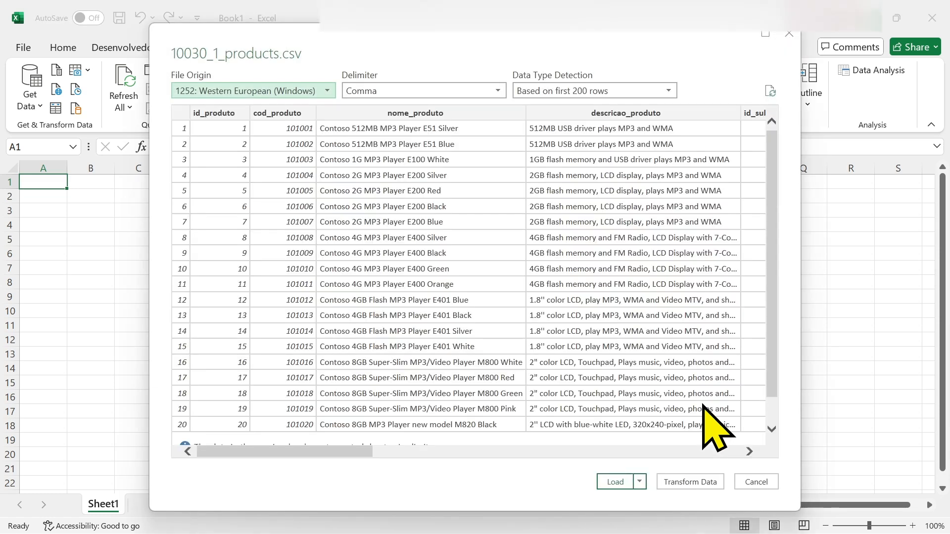
left_click_drag(282, 450, 222, 454)
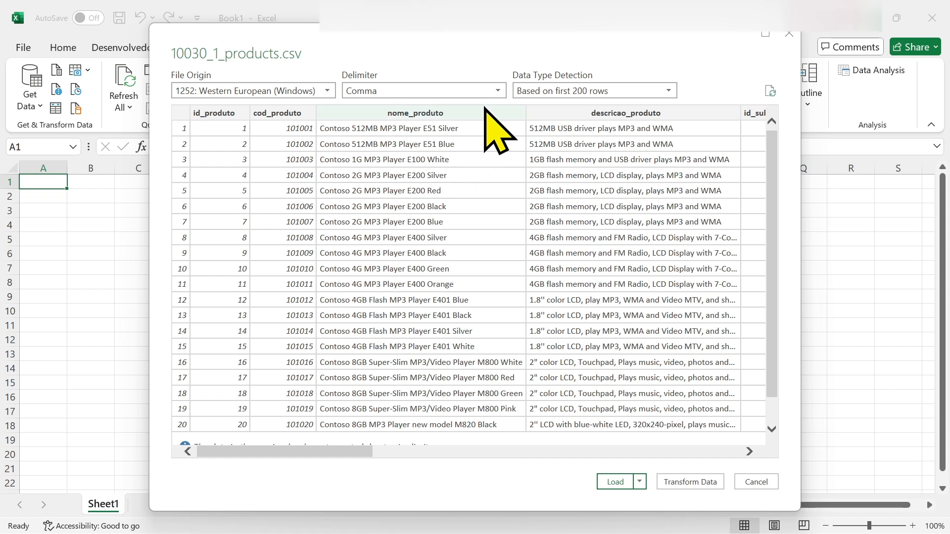
left_click(494, 91)
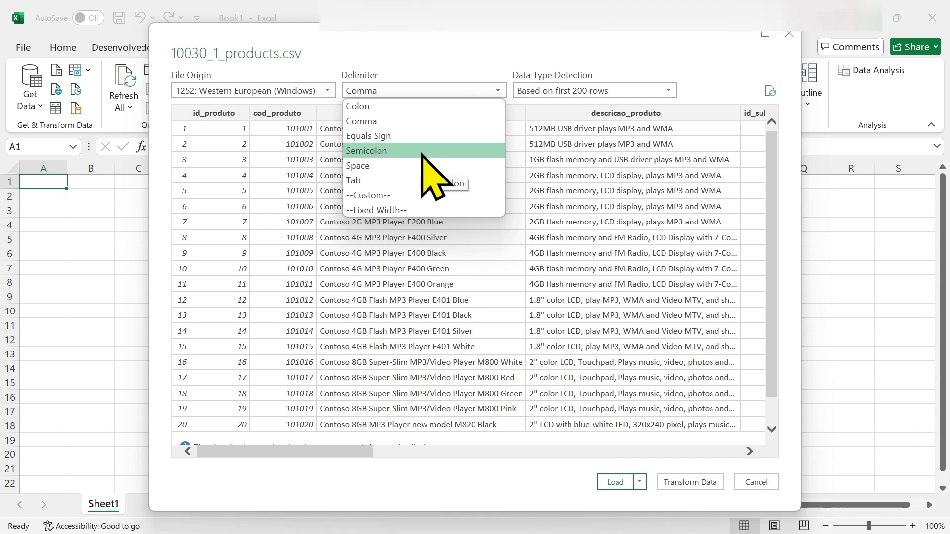
left_click(478, 64)
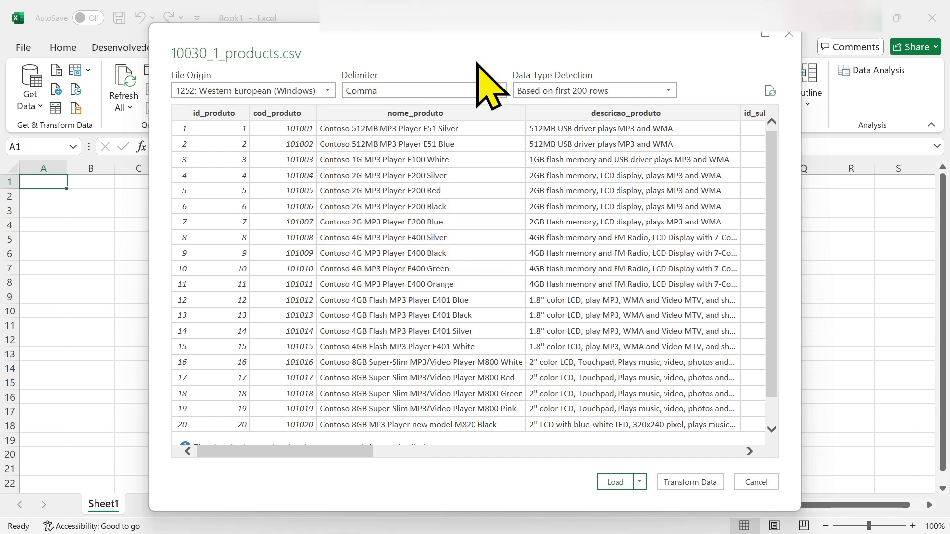
left_click(491, 93)
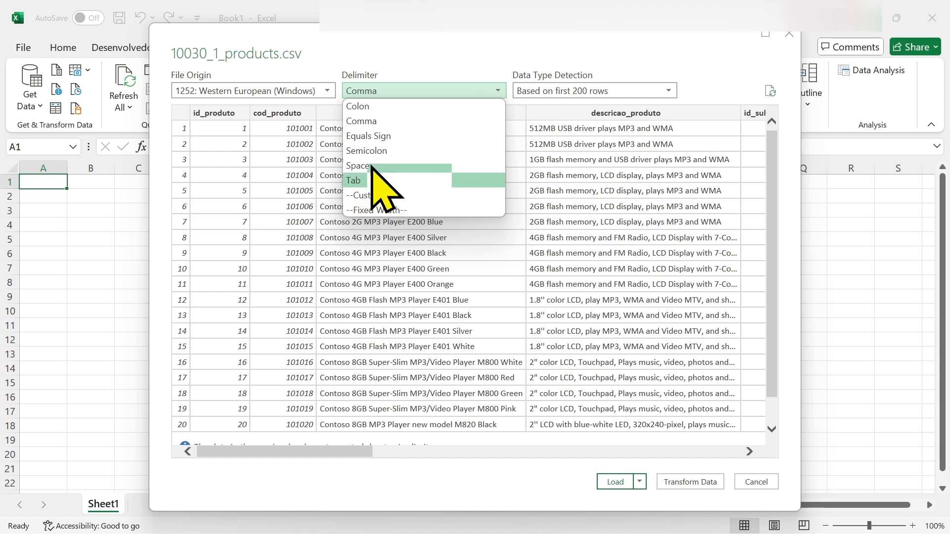
left_click(426, 70)
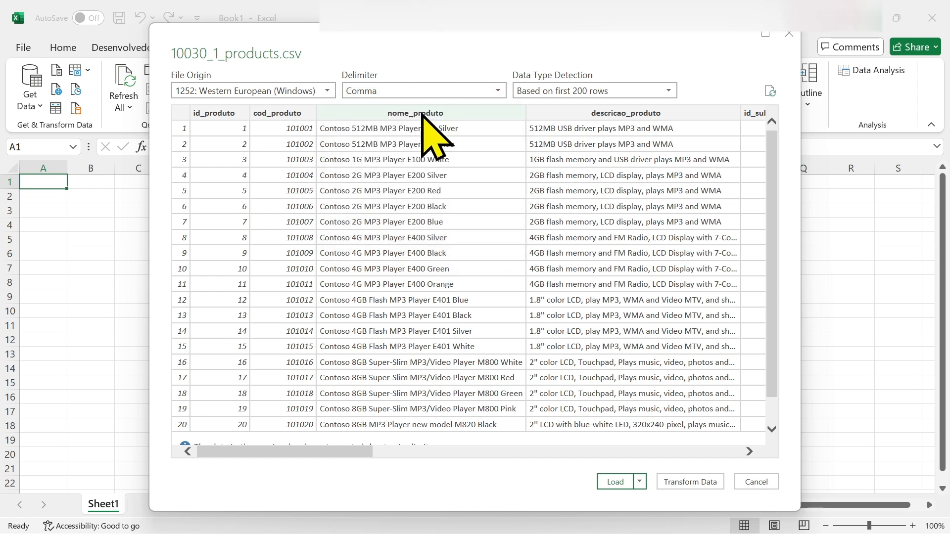
left_click(639, 484)
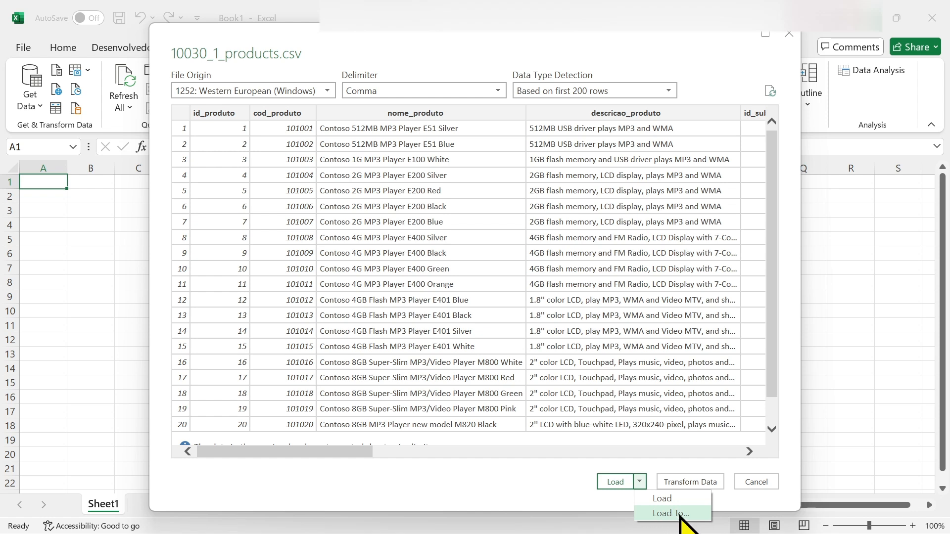
left_click(531, 498)
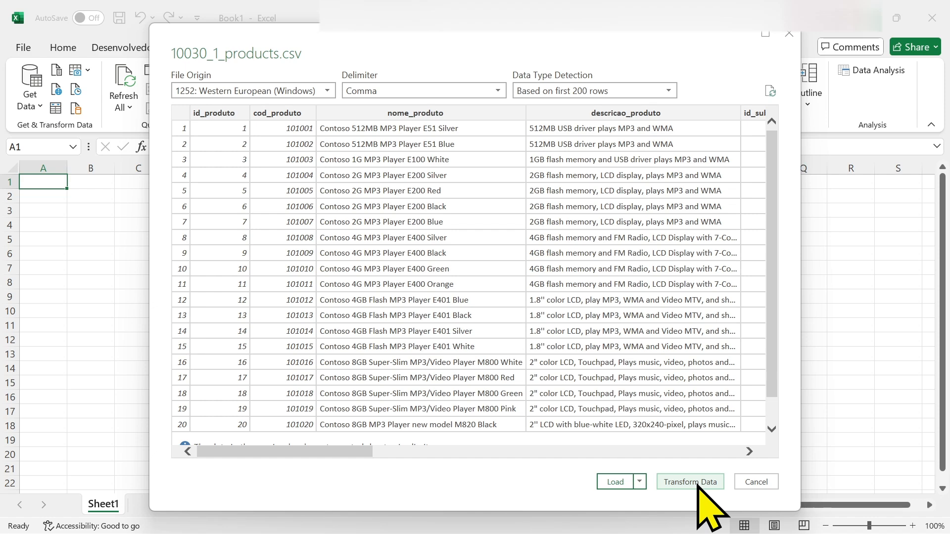
Load 10030_1_products as a table (2,517 rows) and open its query in Power Query Editor
left_click(615, 482)
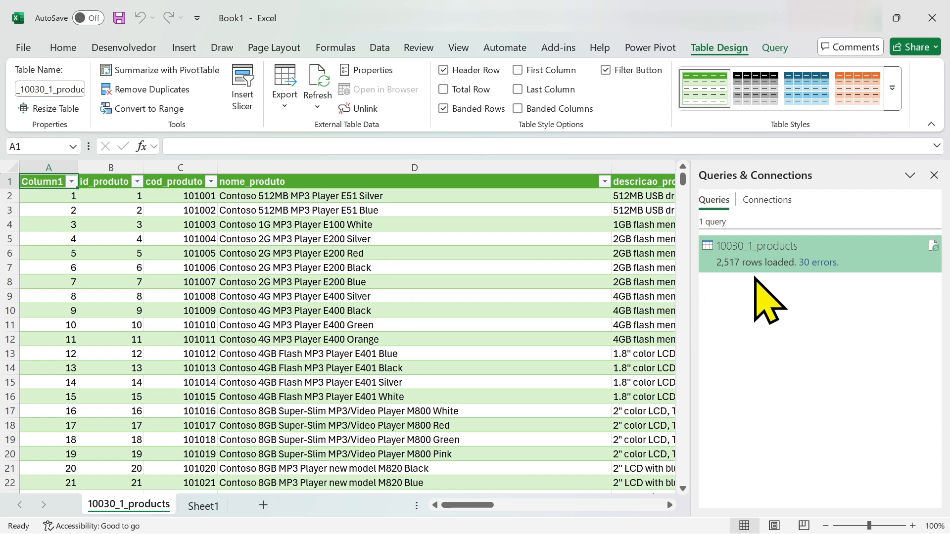
mouse_move(755, 264)
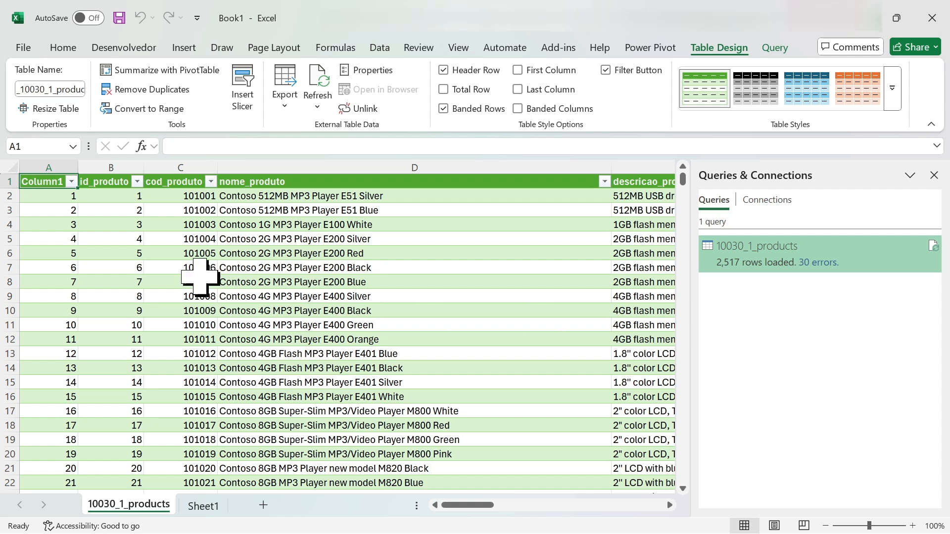
left_click(181, 268)
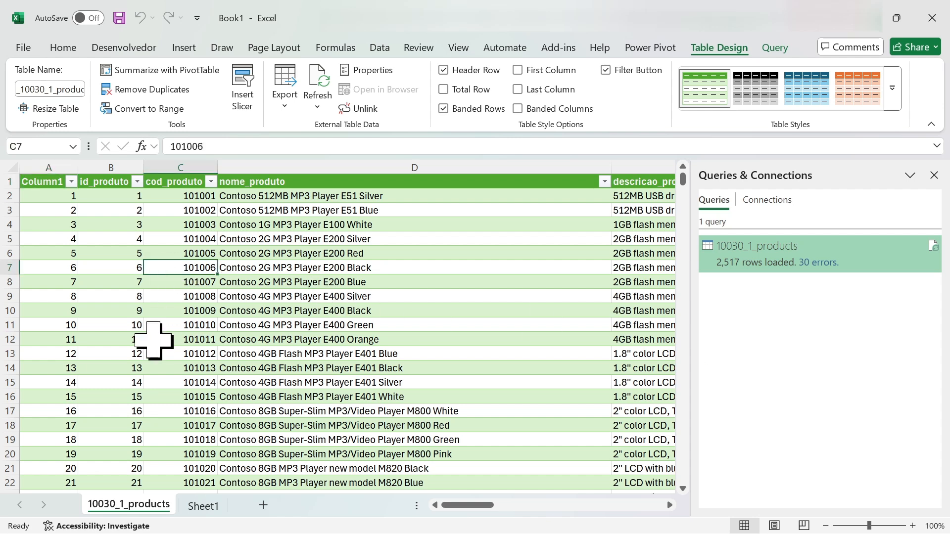
scroll(163, 349, "down", 5)
scroll(163, 348, "up", 5)
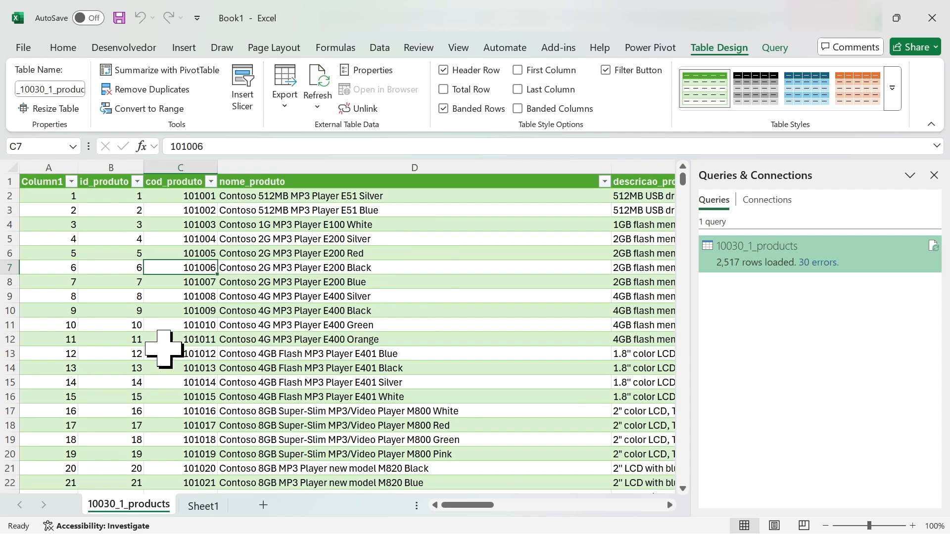
left_click(47, 185)
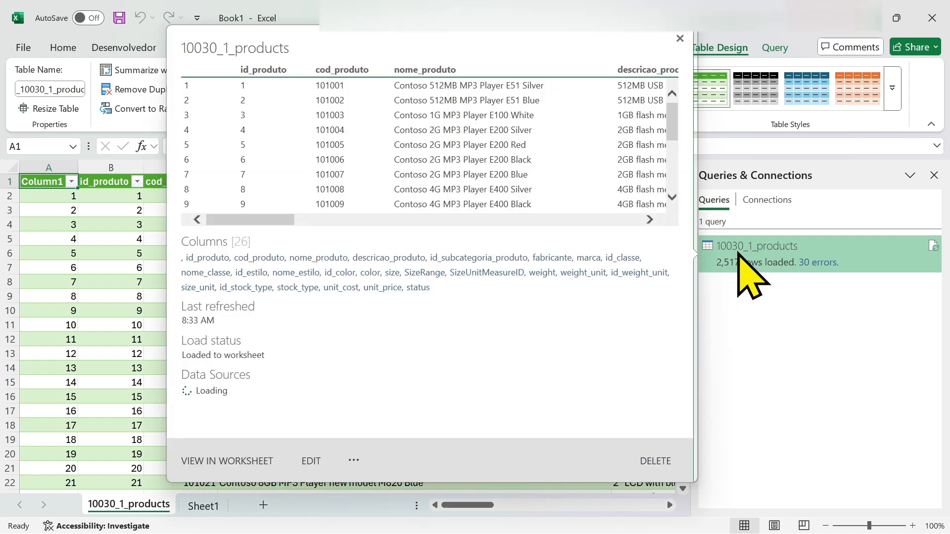
double_click(772, 257)
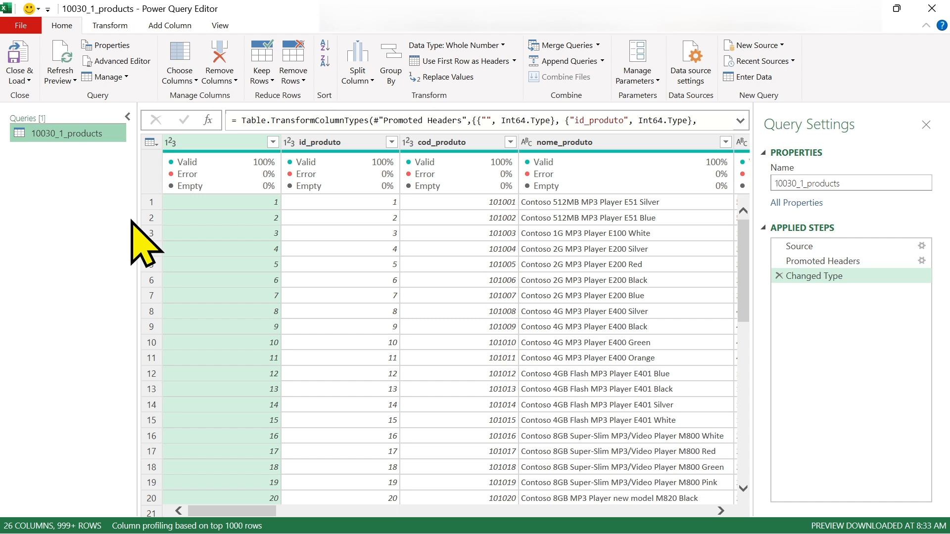
Widen the preview, scroll across the 10030_1_products columns, then close Power Query Editor
left_click_drag(129, 227, 107, 228)
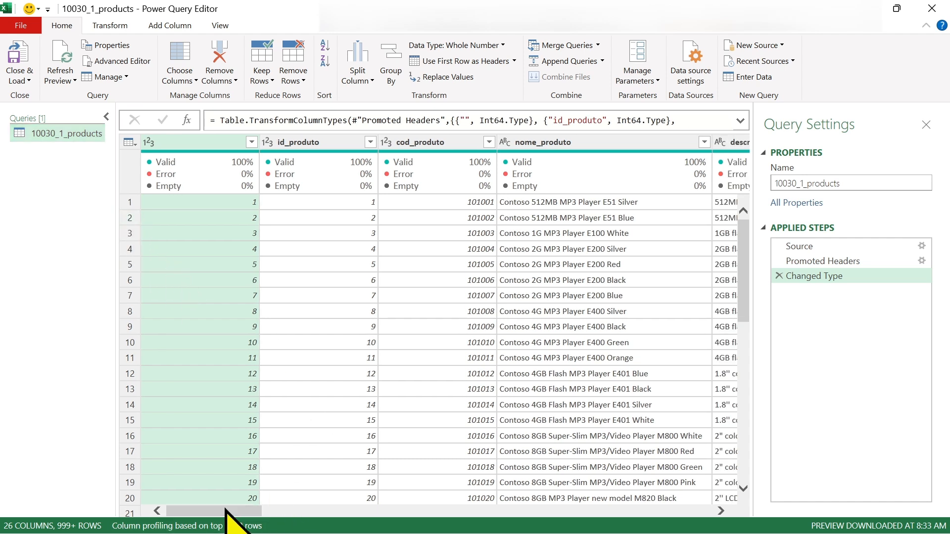
left_click_drag(227, 511, 188, 517)
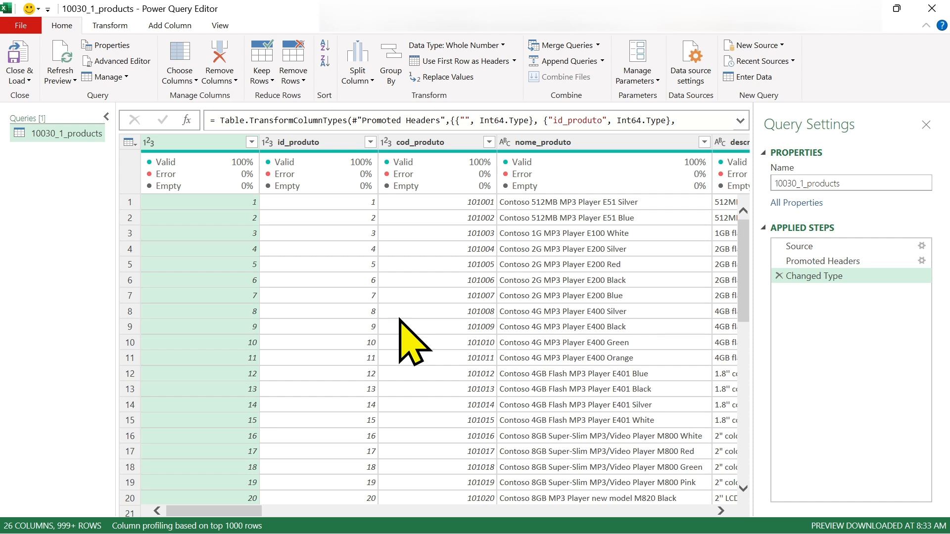
left_click(930, 10)
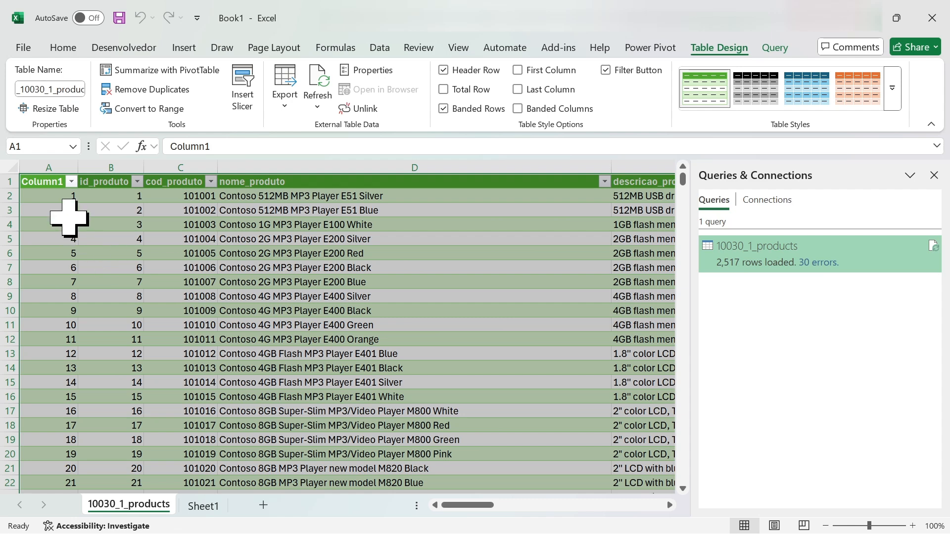
Select cell A2 and switch to 10030_2_products.csv in Notepad
left_click(54, 196)
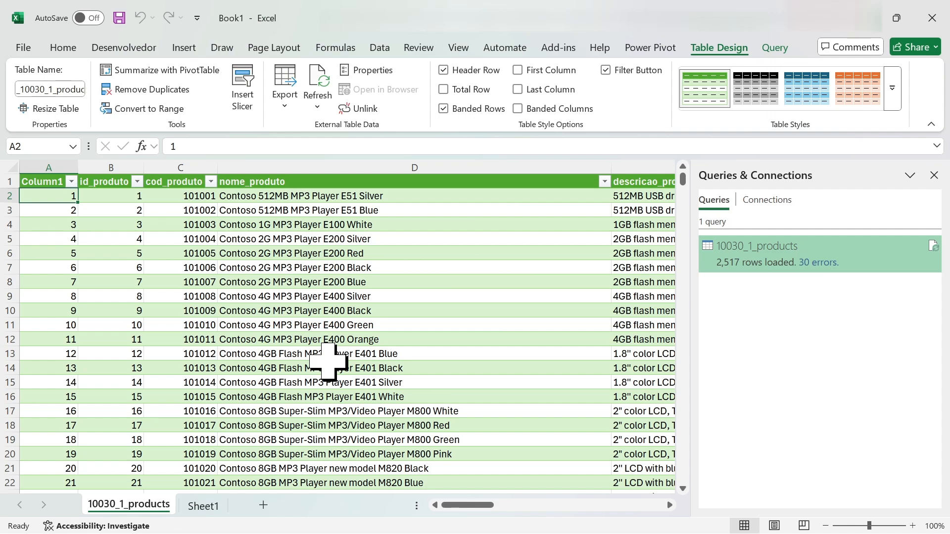
key("alt+Tab")
left_click(289, 253)
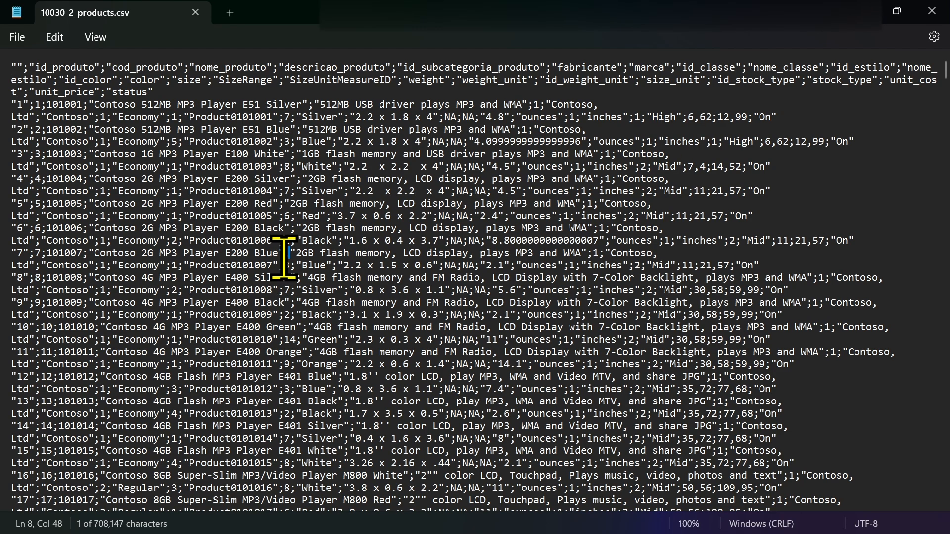
Zoom in Notepad and highlight the semicolon separator before Product0101004
scroll(292, 237, "up", 5, "ctrl")
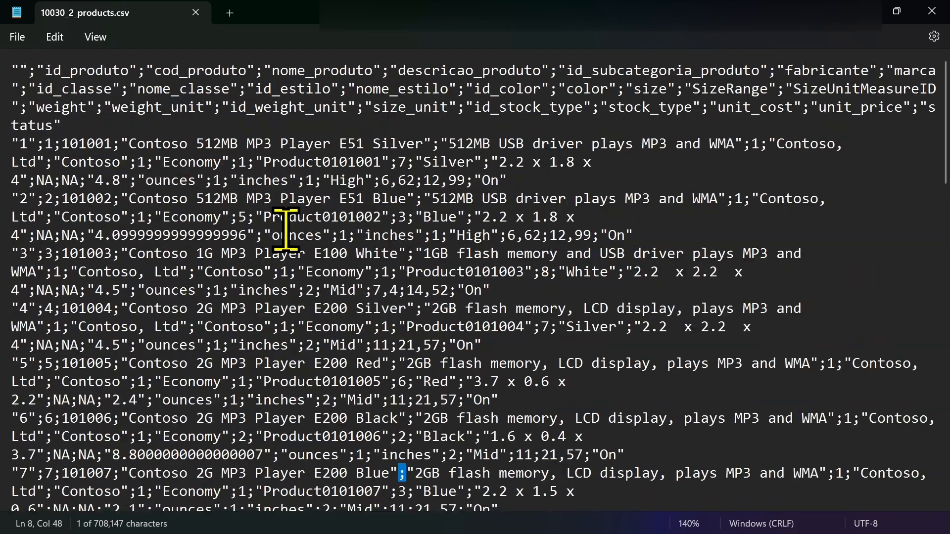
scroll(329, 249, "up", 4, "ctrl")
left_click_drag(330, 234, 339, 238)
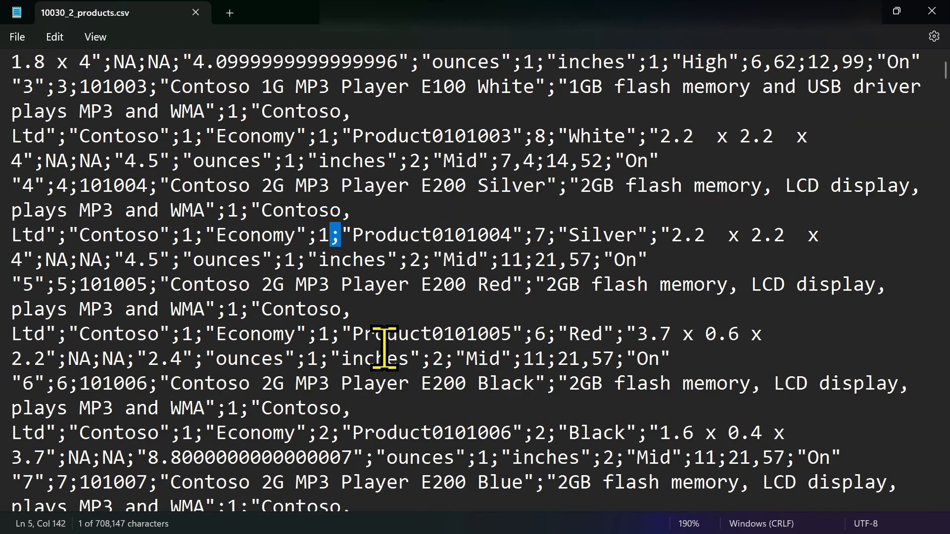
Close Notepad and import 10030_2_products through Data > Get Data > From Text/CSV
left_click(935, 15)
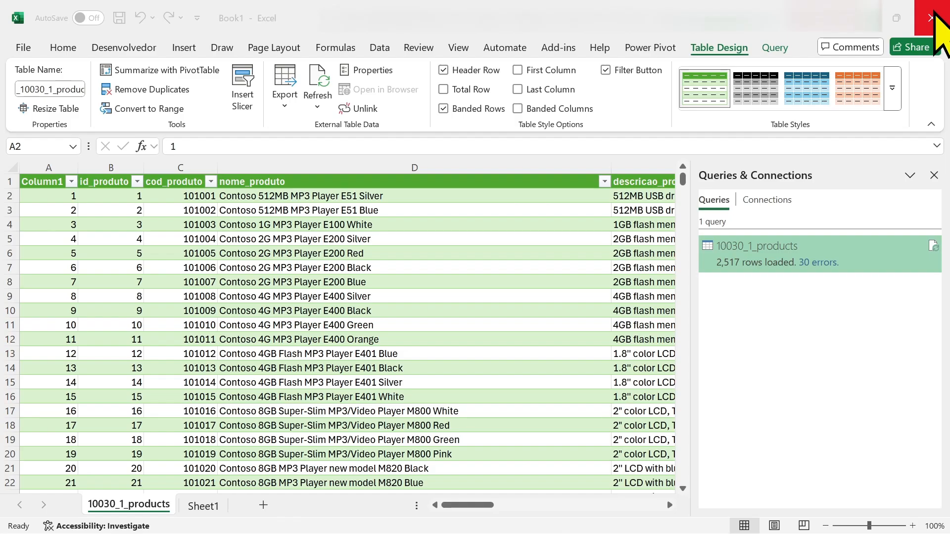
left_click(379, 48)
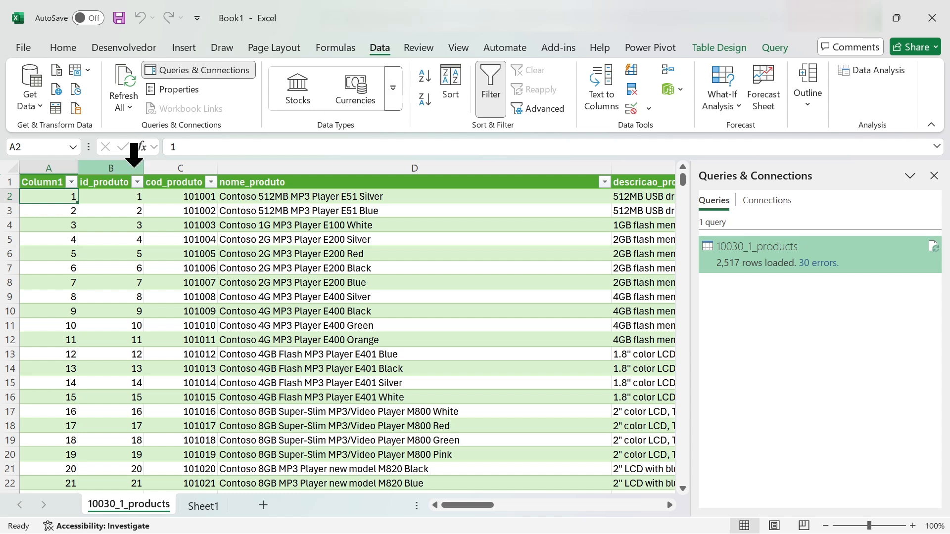
left_click(30, 99)
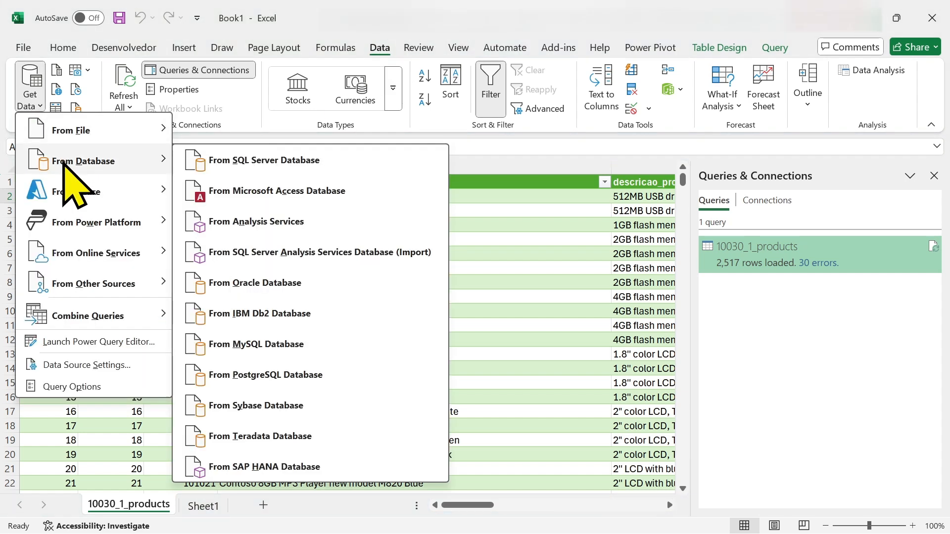
mouse_move(73, 131)
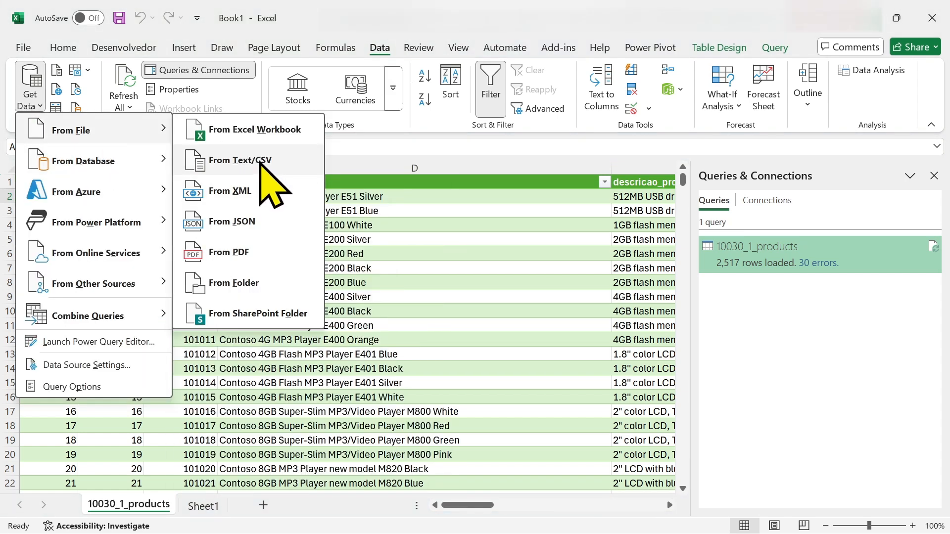
left_click(240, 163)
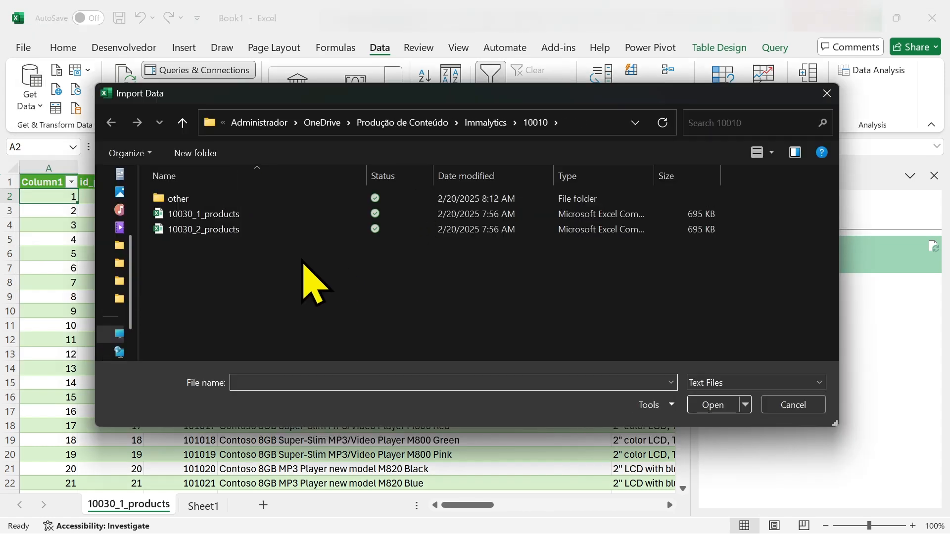
left_click(201, 231)
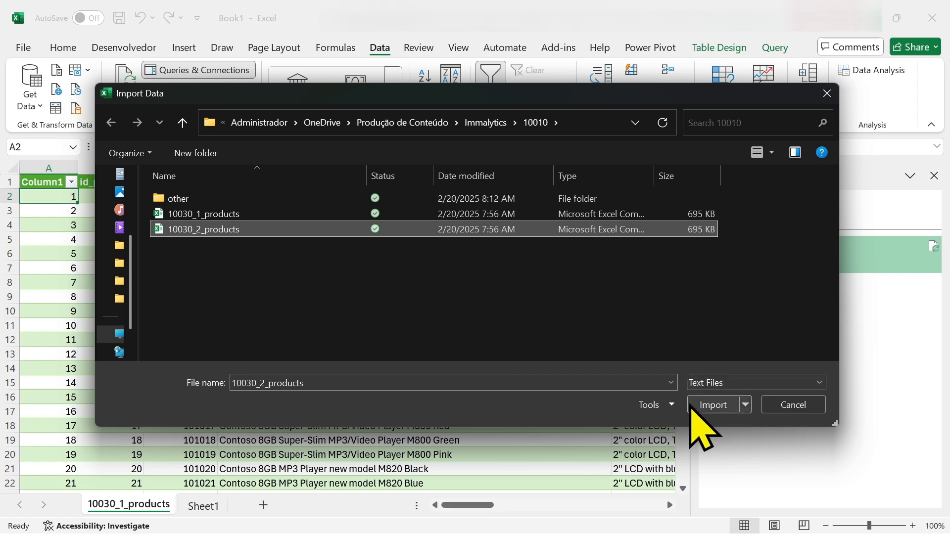
left_click(708, 406)
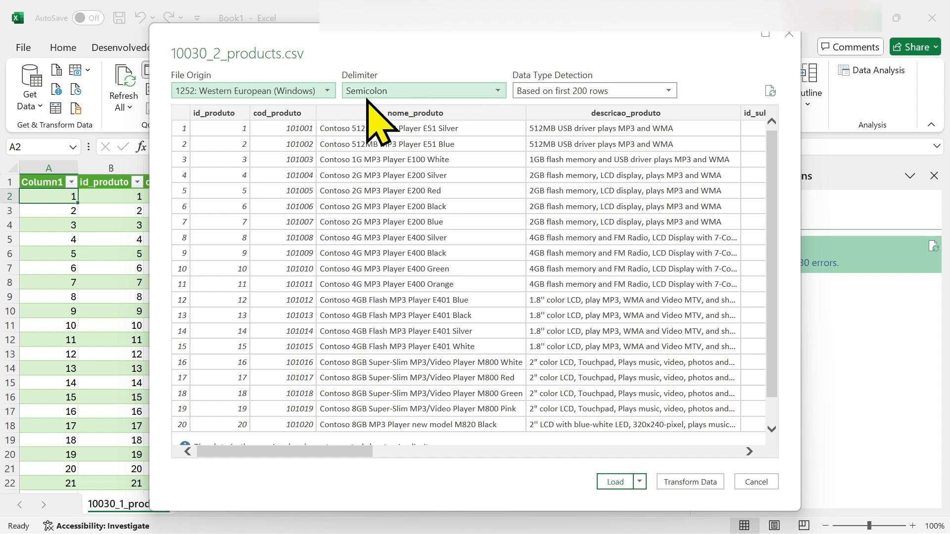
Try Colon, then restore Semicolon as the 10030_2_products delimiter and open the Load options
left_click(498, 91)
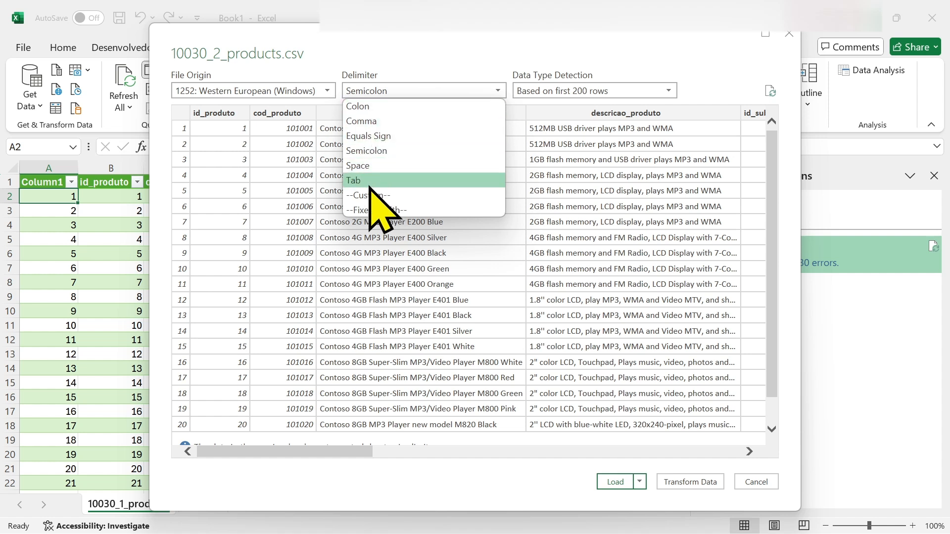
left_click(362, 109)
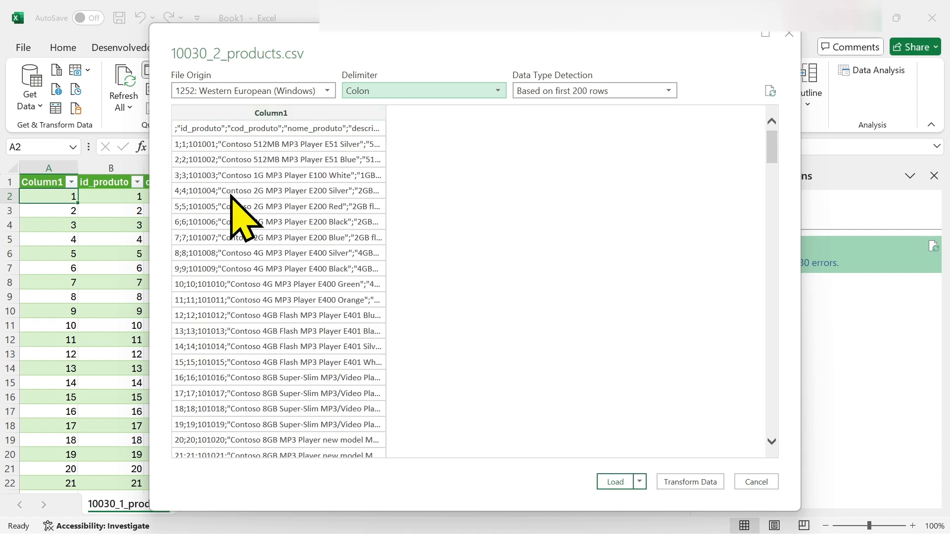
left_click(492, 91)
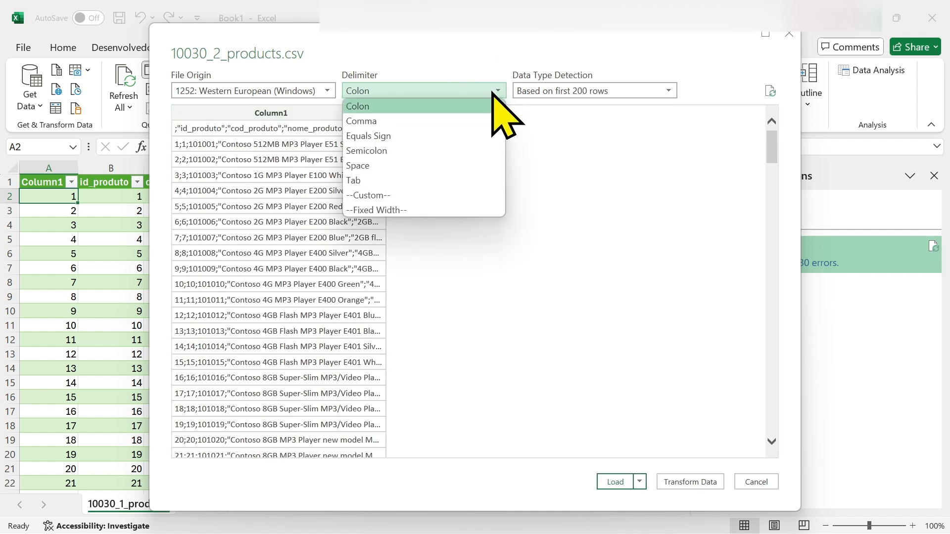
left_click(366, 151)
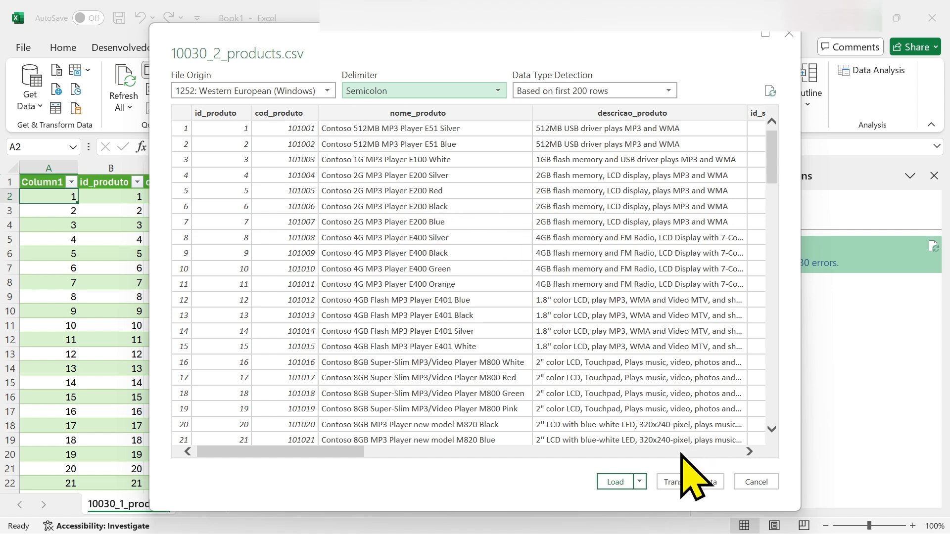
left_click(640, 482)
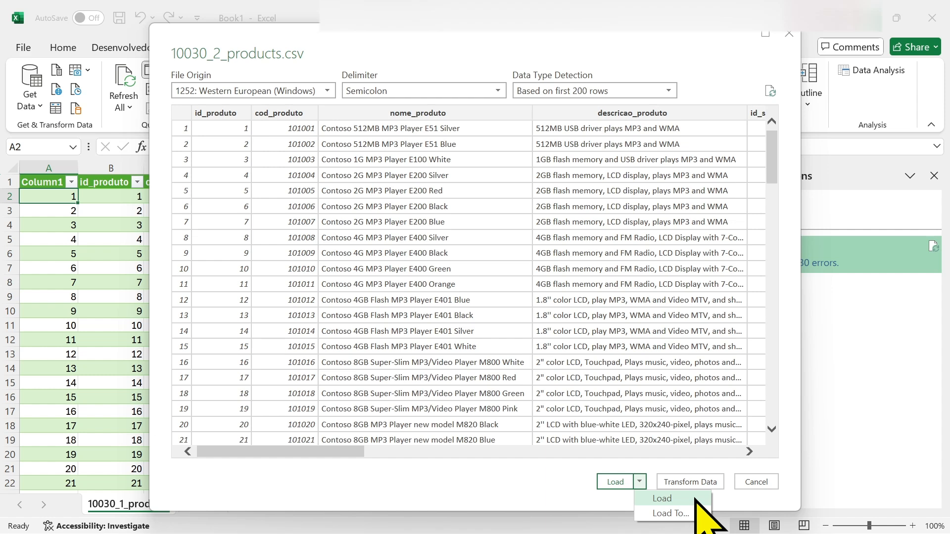
Choose Load To… and move the Import Data dialog to the centre
left_click(670, 514)
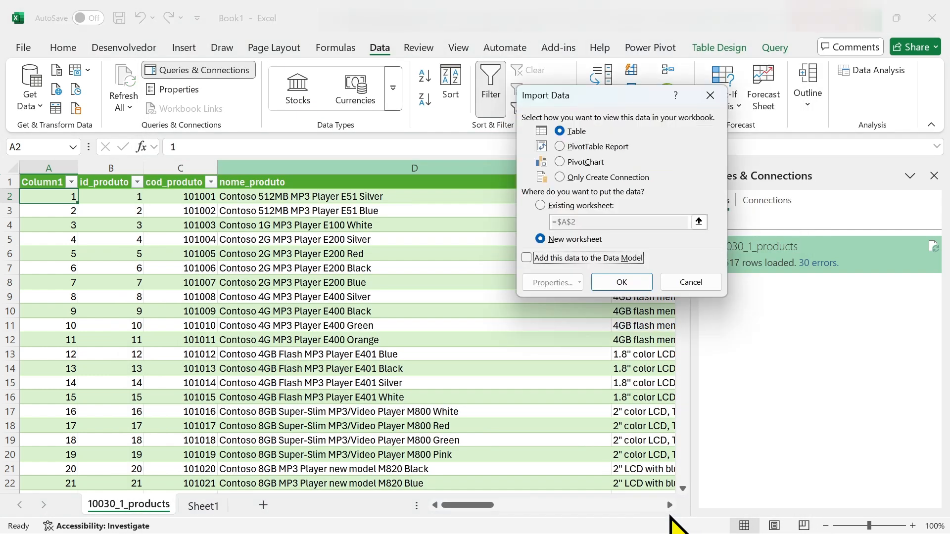
left_click_drag(617, 97, 457, 159)
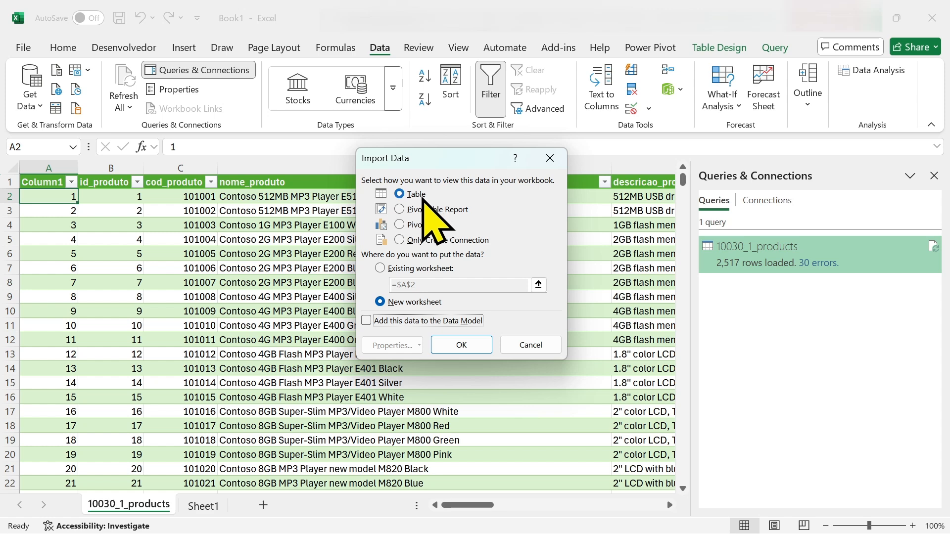
Try PivotTable and PivotChart, then confirm Only Create Connection for 10030_2_products
left_click(400, 210)
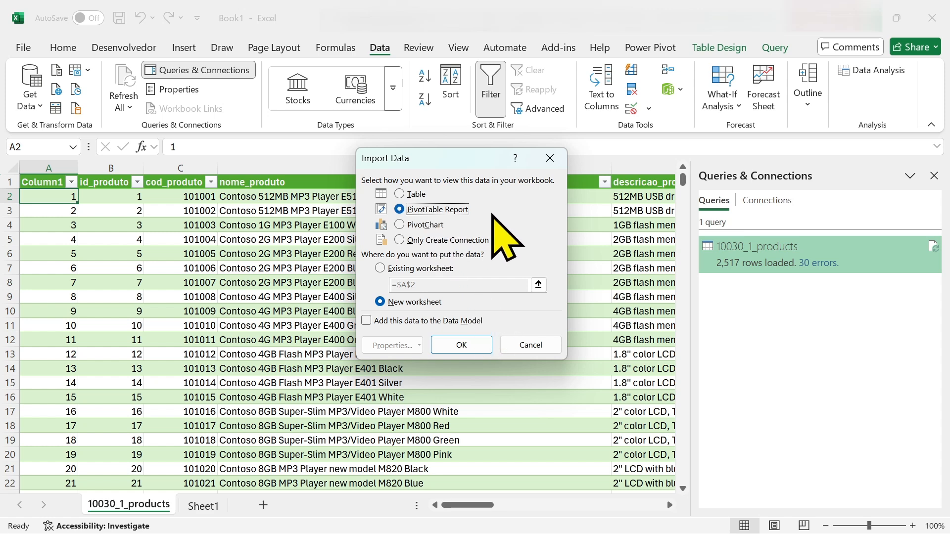
left_click(399, 226)
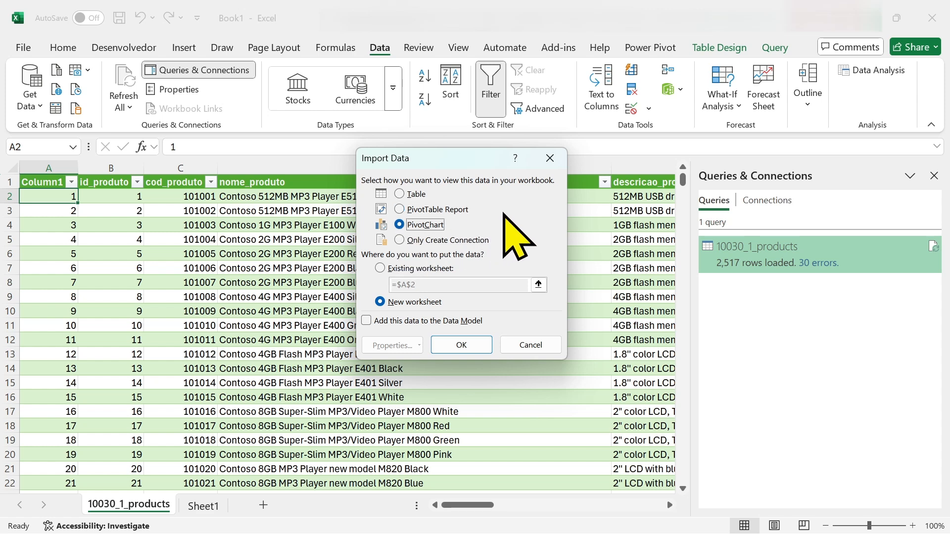
left_click(399, 240)
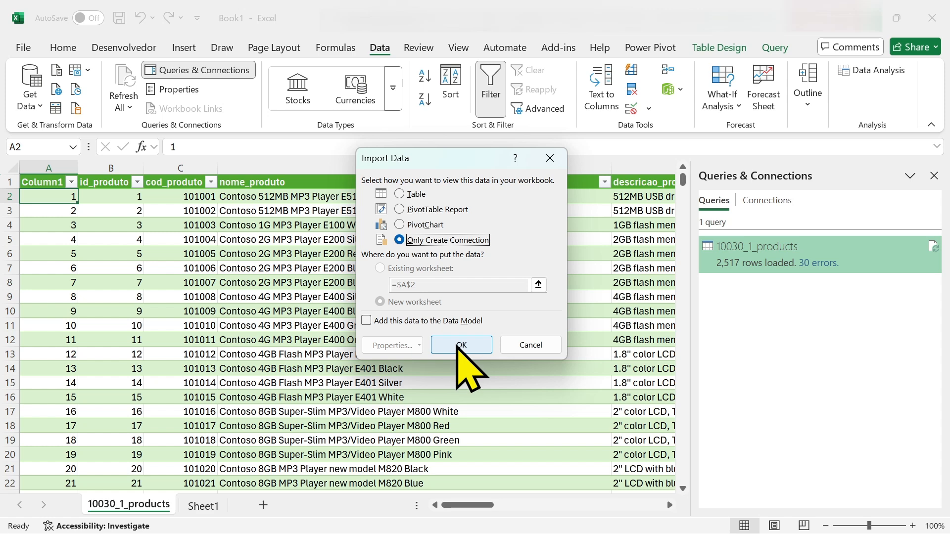
left_click(459, 345)
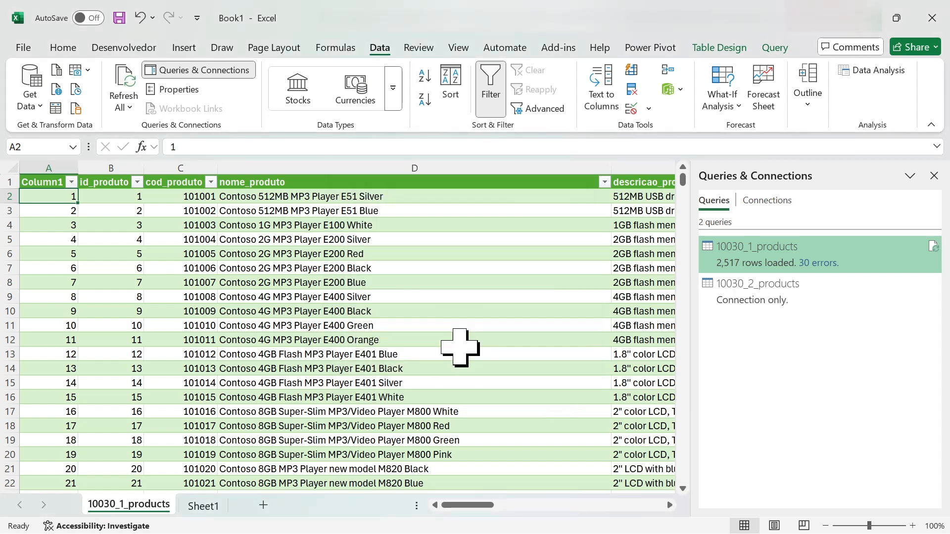
Confirm Sheet1 is empty, return to 10030_1_products, and open 10030_2_products in Power Query Editor
mouse_move(748, 304)
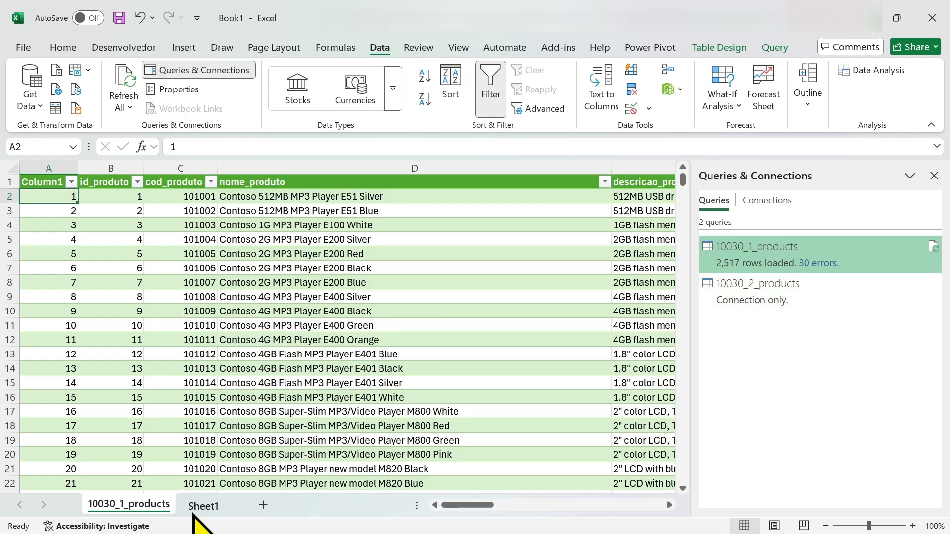
left_click(200, 506)
left_click(131, 507)
left_click(202, 505)
left_click(145, 507)
left_click(203, 505)
left_click(168, 509)
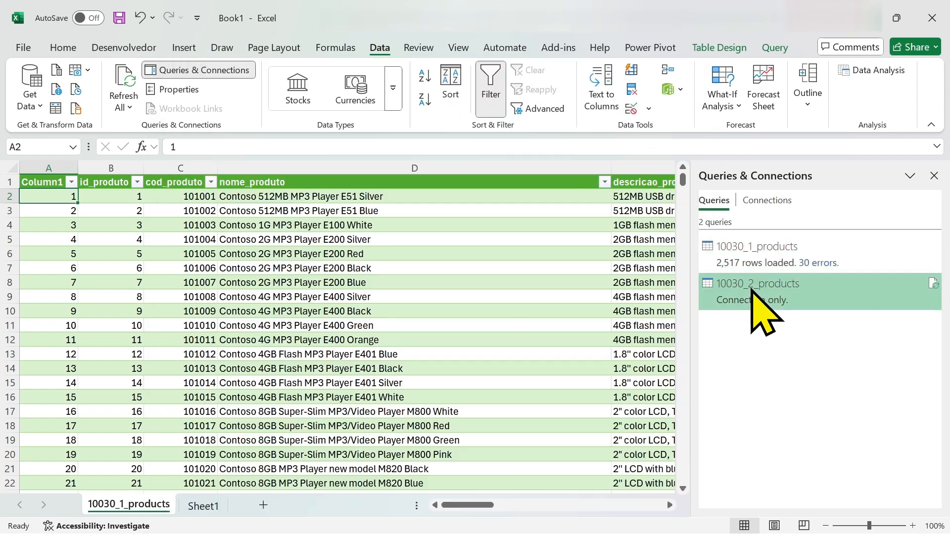
double_click(753, 287)
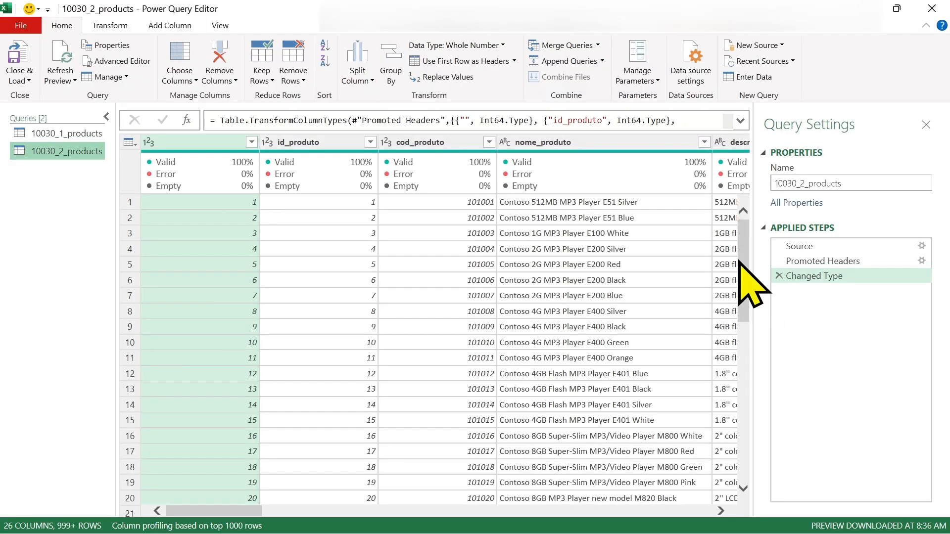
Switch between the 10030_1_products and 10030_2_products previews, then close Power Query Editor
left_click_drag(214, 509, 186, 515)
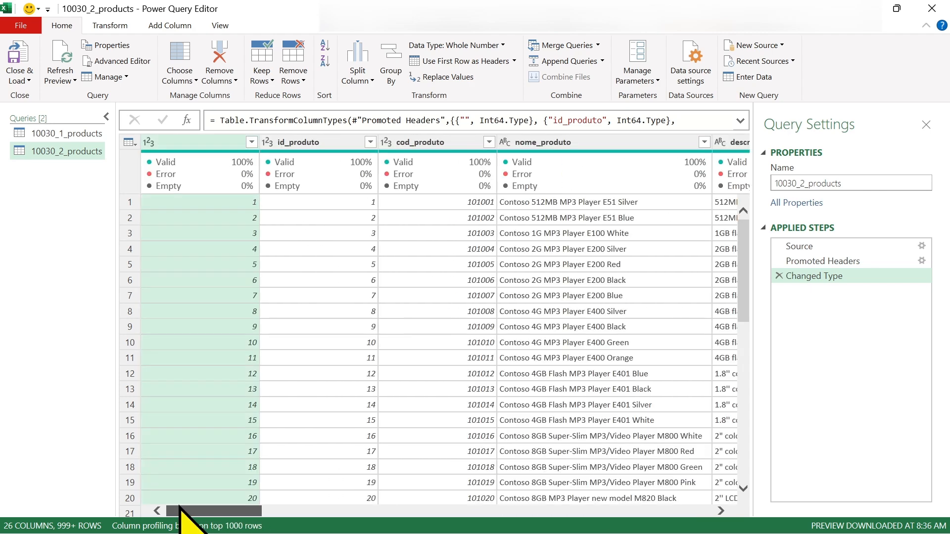
left_click(64, 133)
left_click(62, 156)
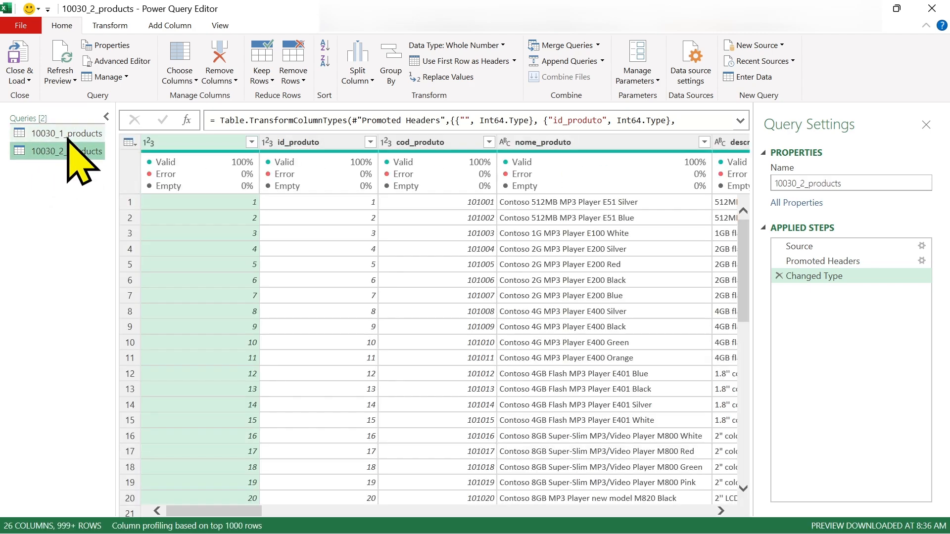
left_click(67, 138)
left_click(68, 156)
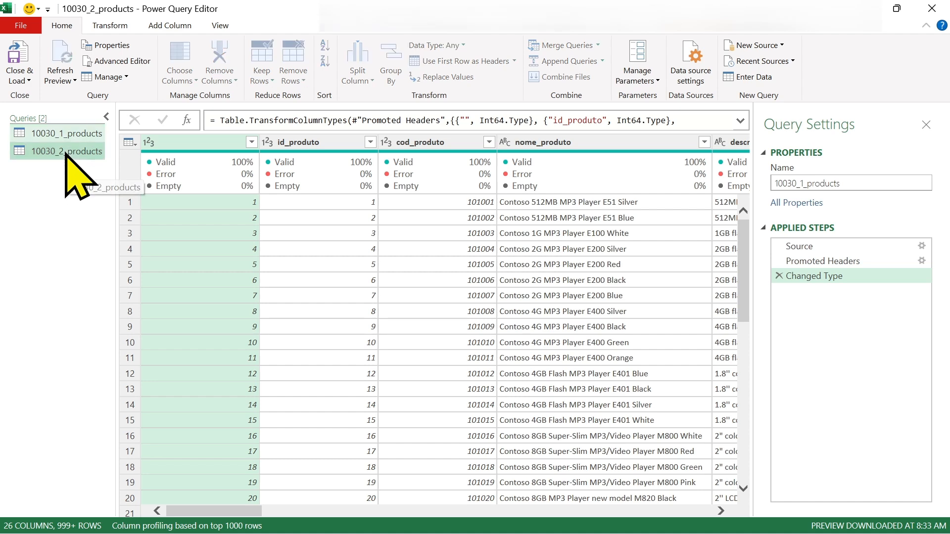
left_click(68, 140)
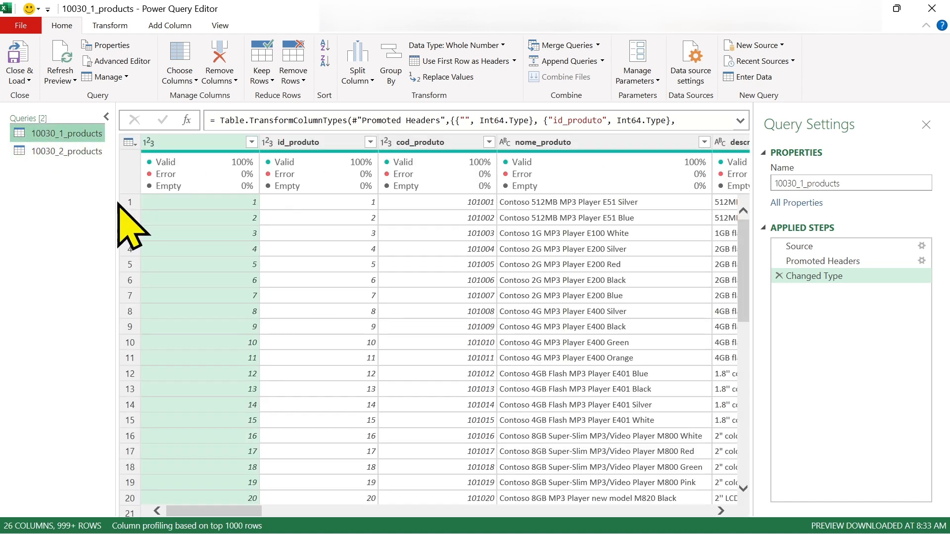
left_click(85, 154)
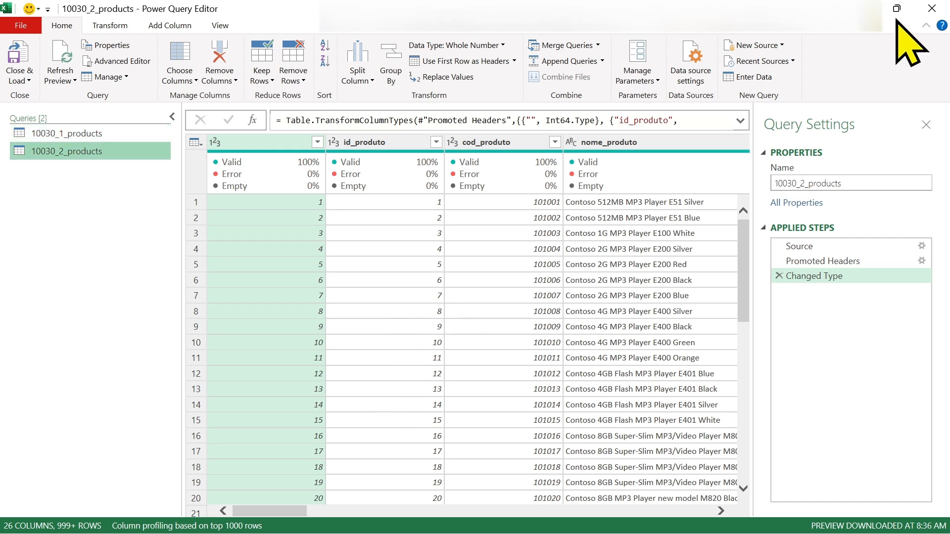
left_click(932, 8)
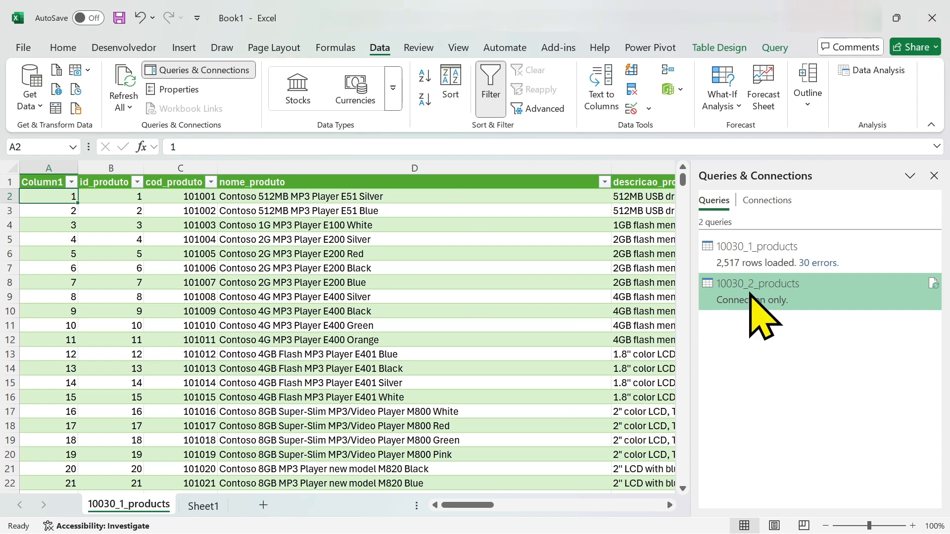
left_click(752, 255)
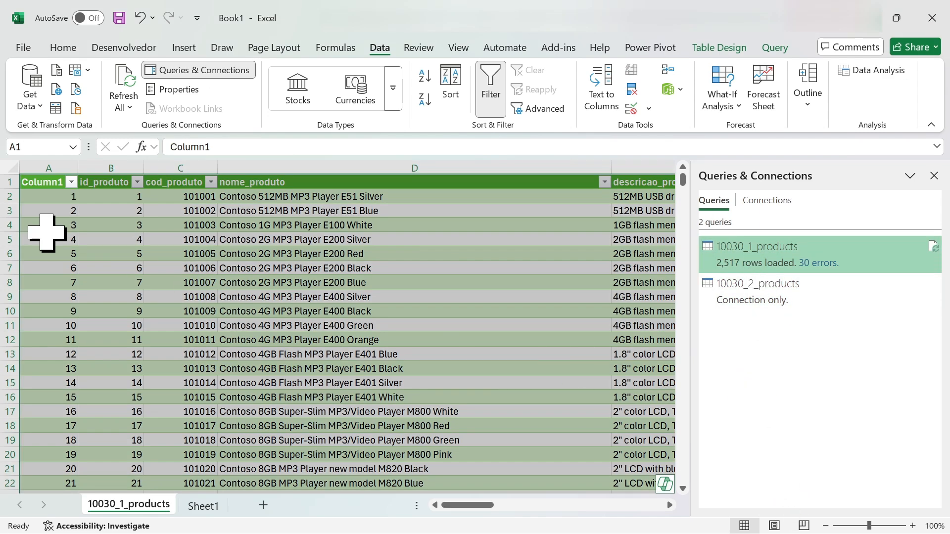
left_click(40, 184)
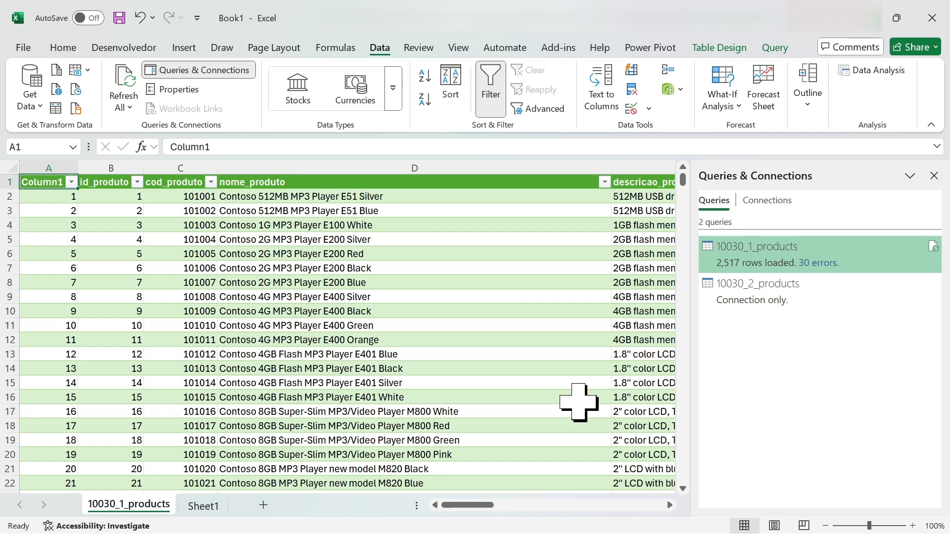
left_click(776, 292)
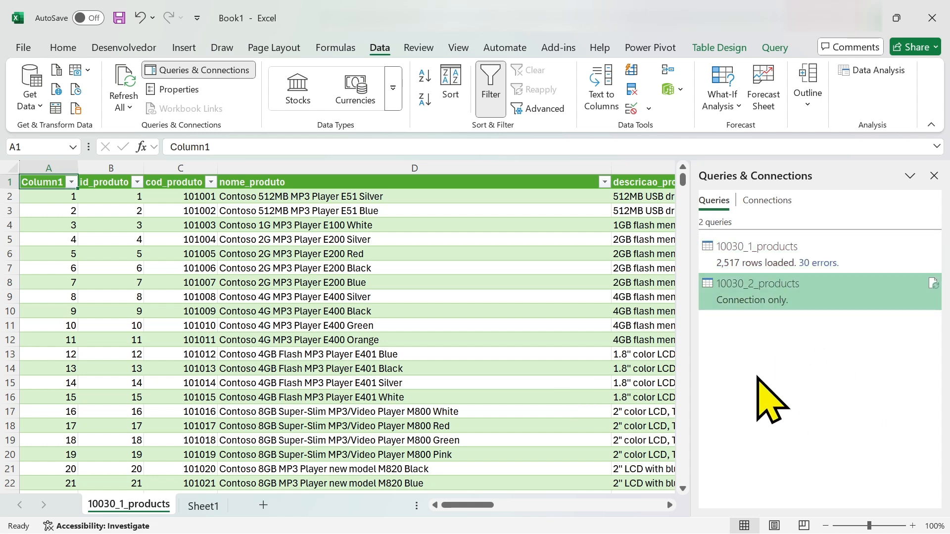